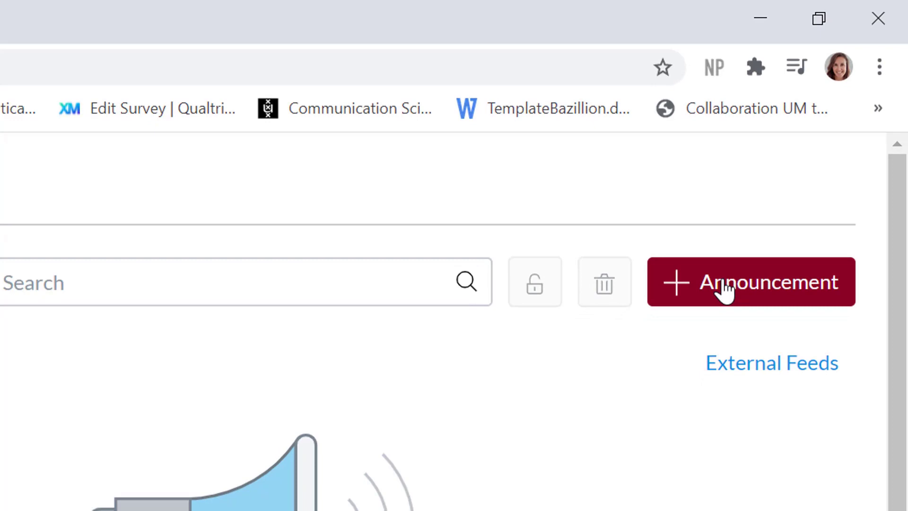
Step: Start a new announcement and title it "start of the week"
click(807, 160)
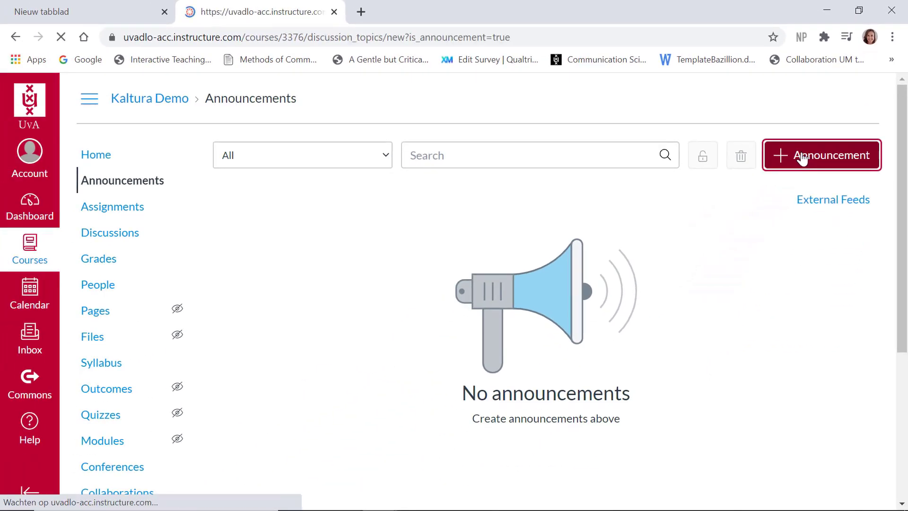
click(384, 160)
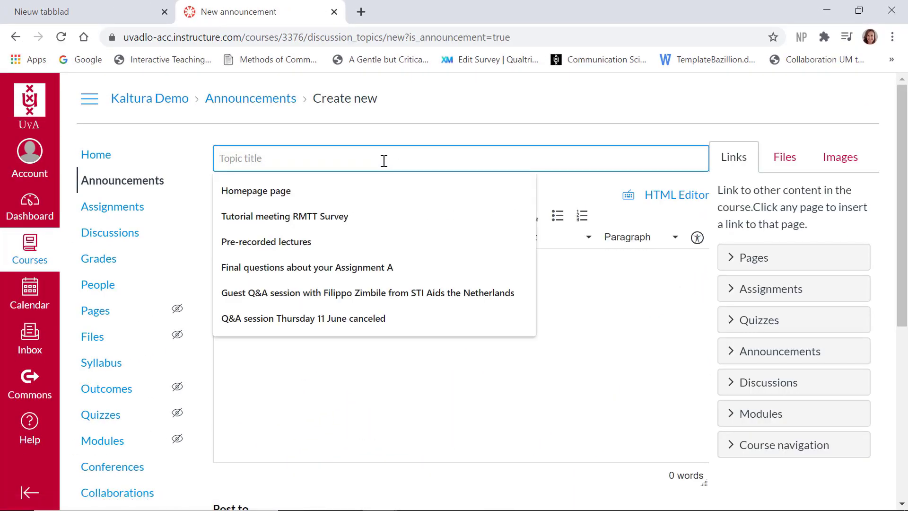
text(start )
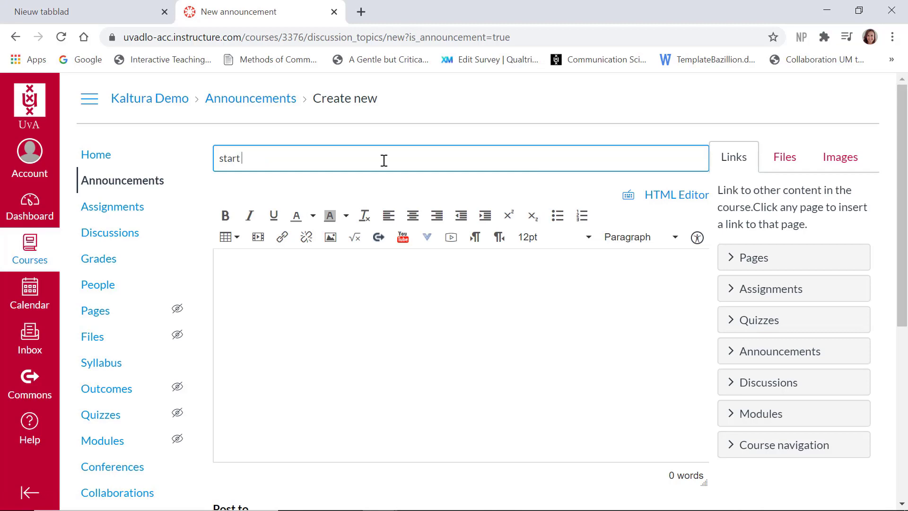
text(of the week)
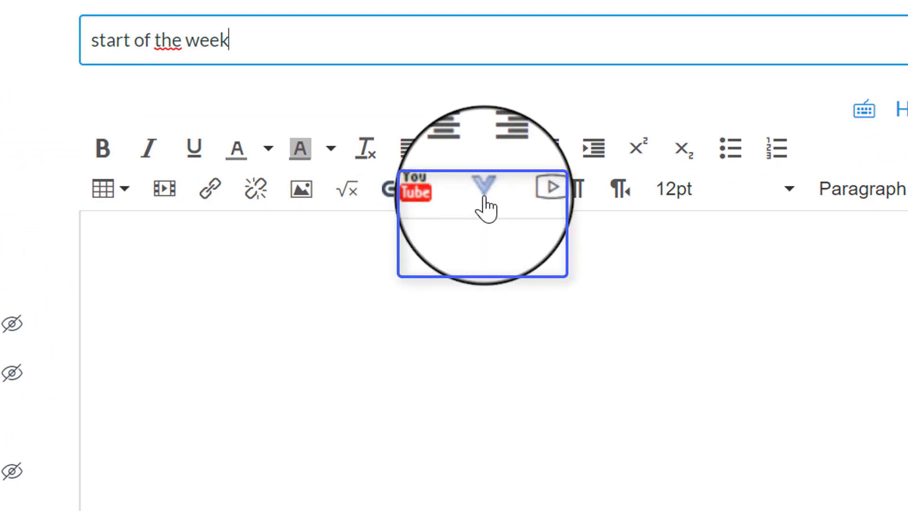
Step: Choose Embed Kaltura Media from the editor's external tools to reach the media library
click(484, 189)
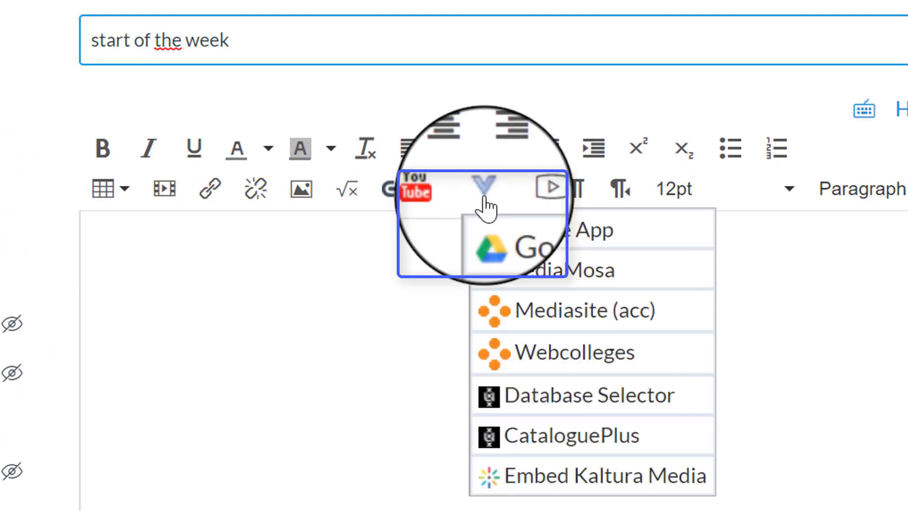
click(584, 489)
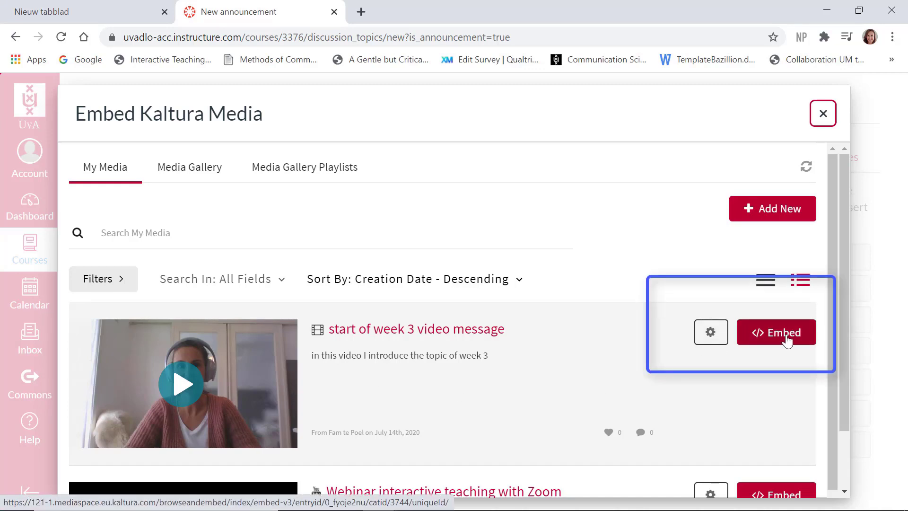
Step: Review the embed settings for the start of week 3 video message
click(711, 334)
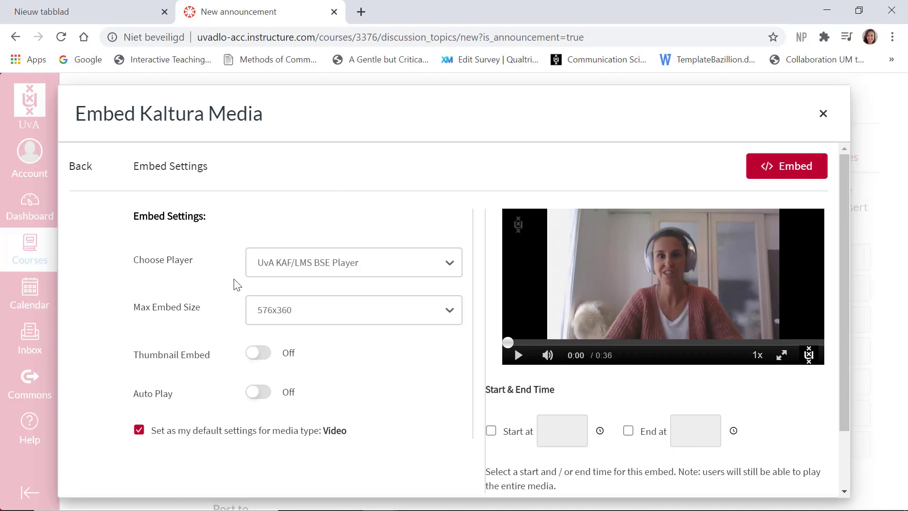
Step: Embed the video, save and publish the announcement, and confirm the video plays
click(777, 173)
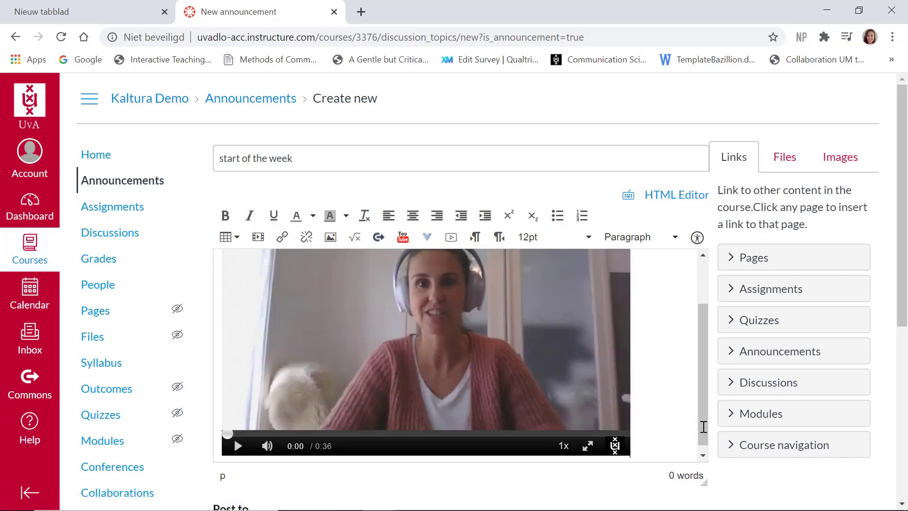
scroll(713, 481, down, 3)
scroll(710, 476, down, 2)
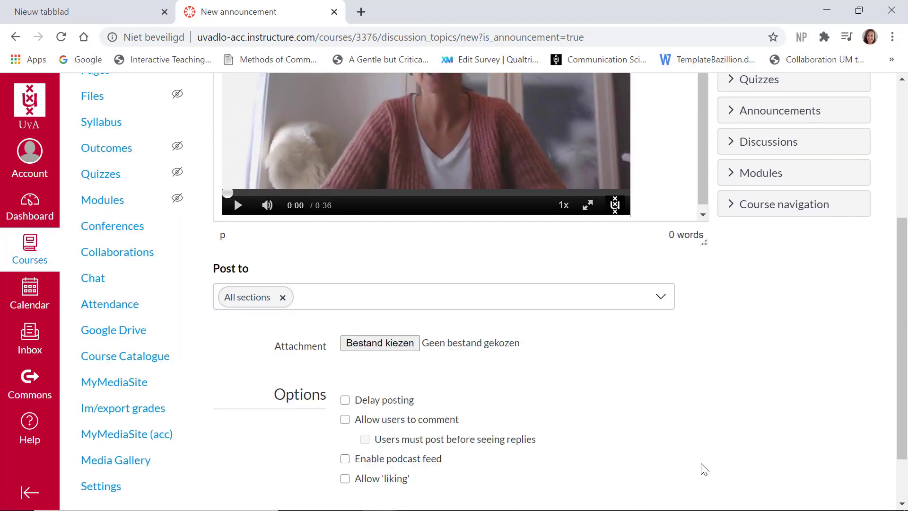
click(652, 470)
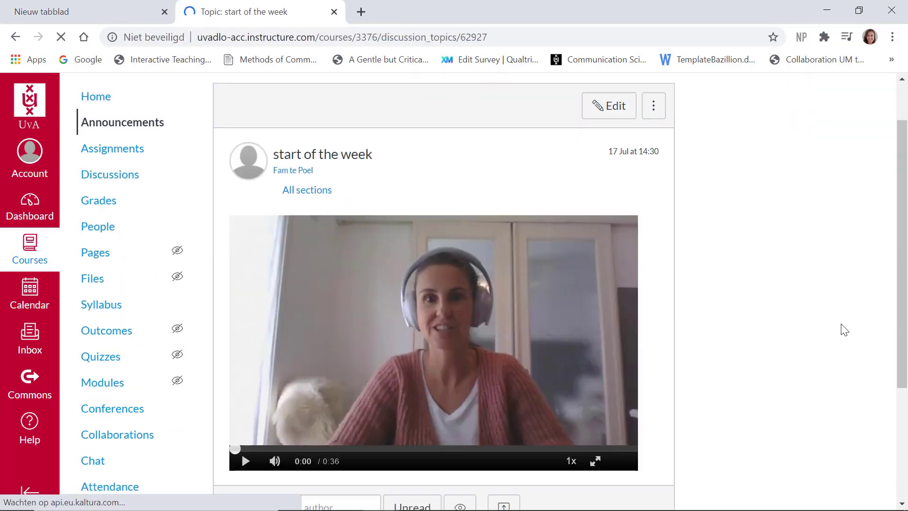
scroll(844, 329, down, 2)
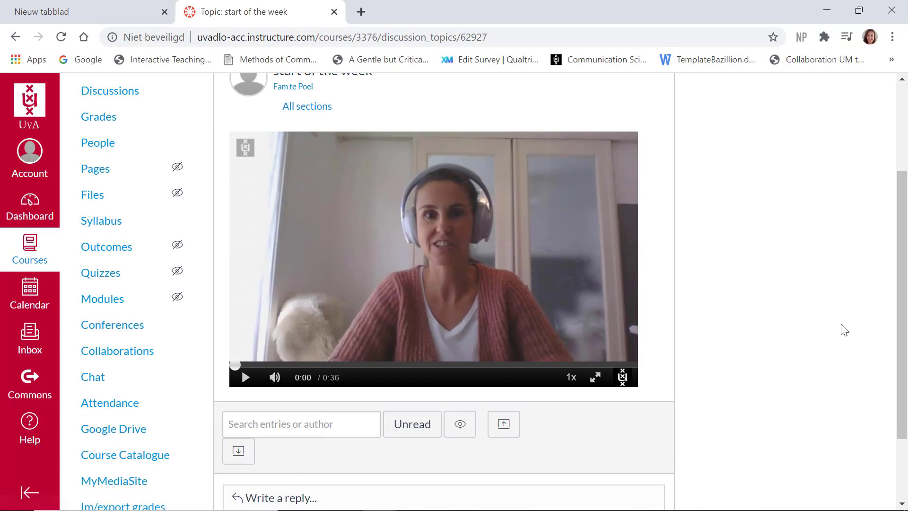
click(246, 378)
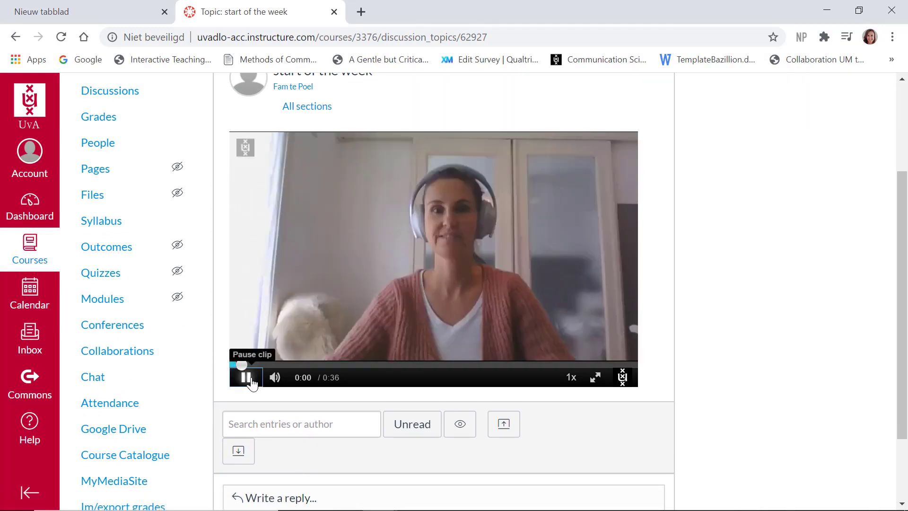